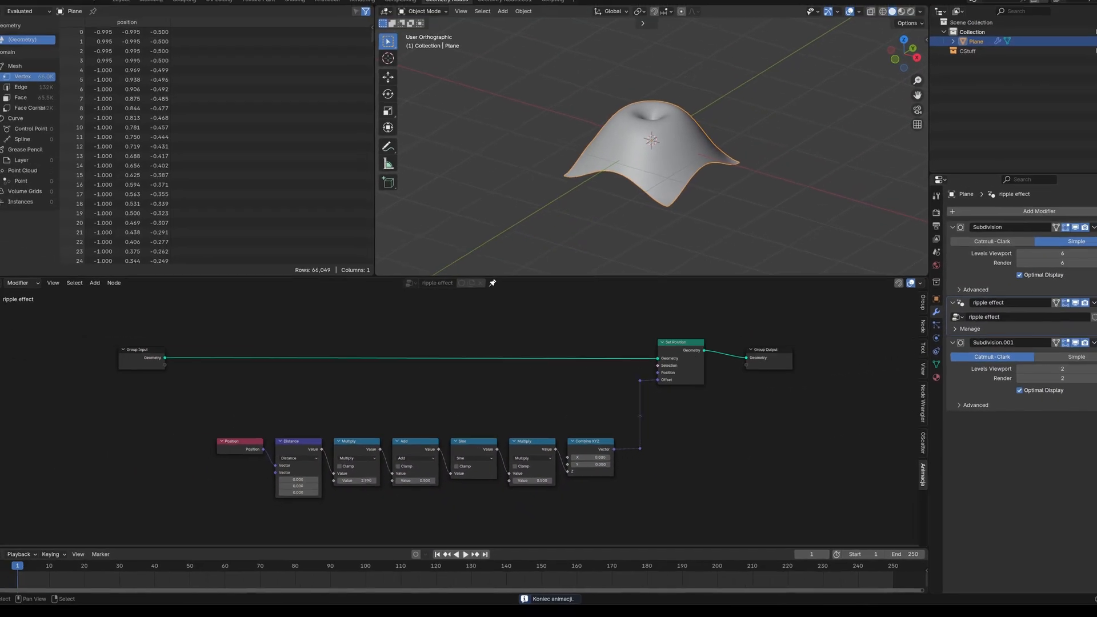
# Set the frequency Multiply to 15.780, the height Multiply to 0.090 and the Add value to about -12.87.
pyautogui.moveTo(358, 478); pyautogui.dragTo(431, 478)
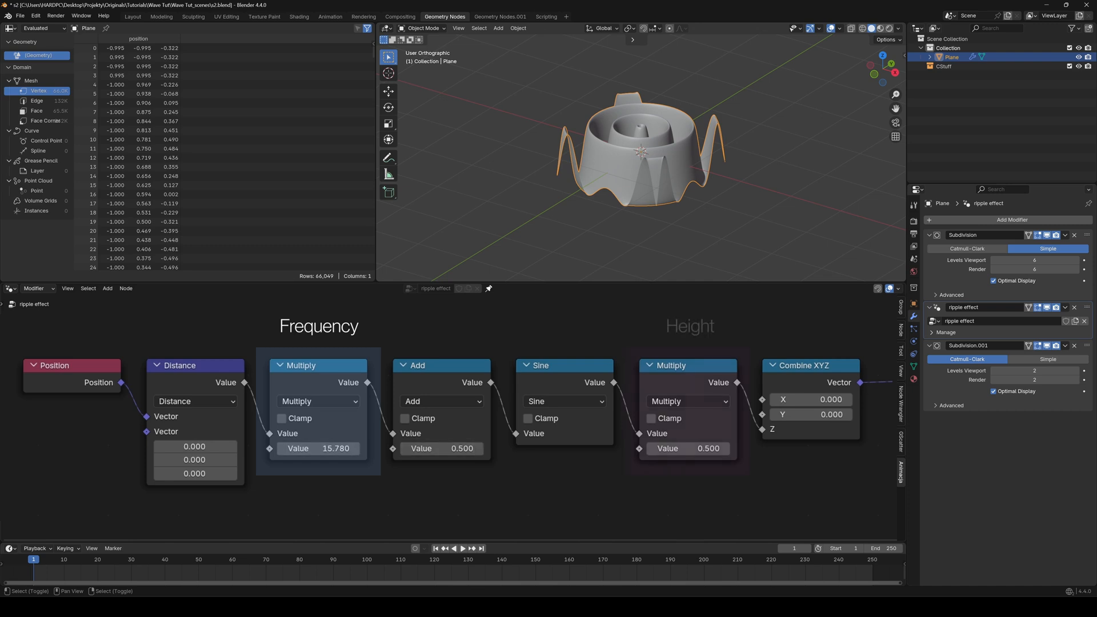
pyautogui.moveTo(689, 449); pyautogui.dragTo(665, 449)
pyautogui.moveTo(457, 448); pyautogui.dragTo(267, 448)
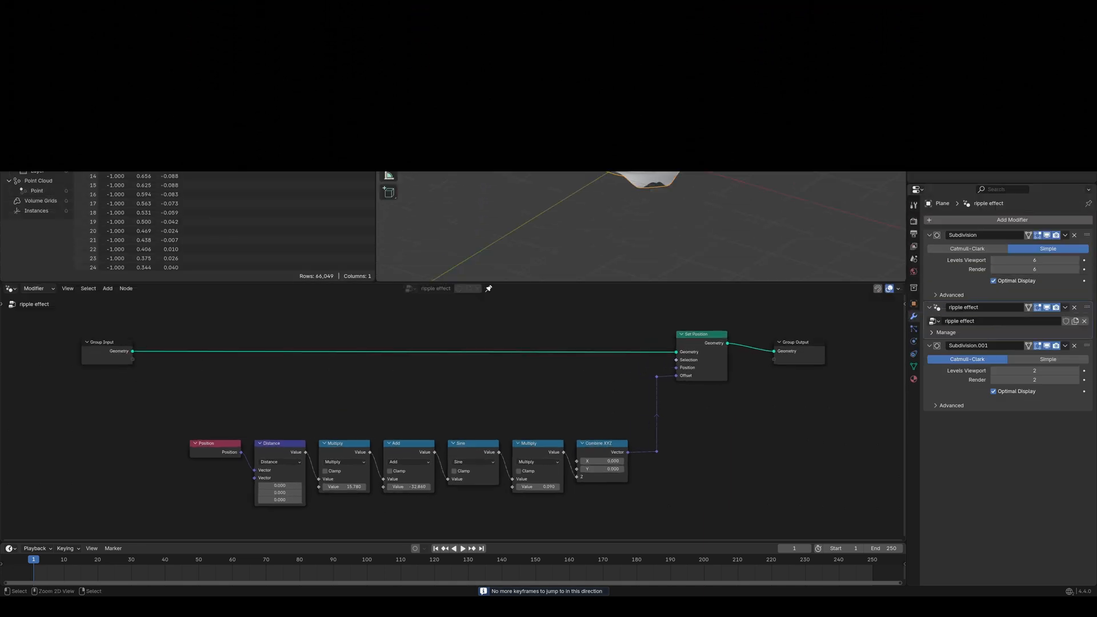
# Move the Position and Distance nodes away from the rest of the math chain to make room after them.
pyautogui.scroll(3, 452, 446)
pyautogui.moveTo(371, 412); pyautogui.dragTo(571, 412, button='middle')
pyautogui.scroll(-1, 451, 412)
pyautogui.moveTo(160, 369); pyautogui.dragTo(454, 489)
pyautogui.press('g')
pyautogui.click(284, 489)
# Add a Multiply node after the Distance node and set its value to 0.1.
pyautogui.moveTo(327, 366); pyautogui.dragTo(354, 377)
pyautogui.press('Return')
pyautogui.click(387, 374)
pyautogui.moveTo(425, 434); pyautogui.dragTo(457, 434)
pyautogui.write('.1')
pyautogui.press('Return')
pyautogui.moveTo(287, 420); pyautogui.dragTo(343, 420)
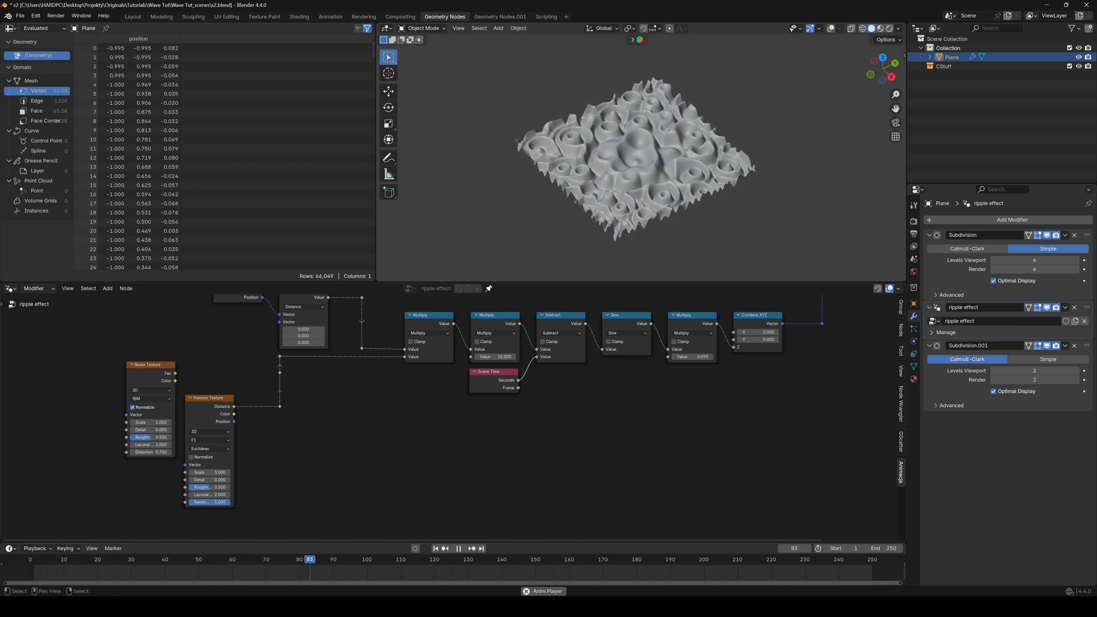
# Feed a Mix of the Noise and Voronoi textures into the first Multiply and shift the chain along X away from Combine XYZ.
pyautogui.moveTo(279, 407); pyautogui.dragTo(286, 406)
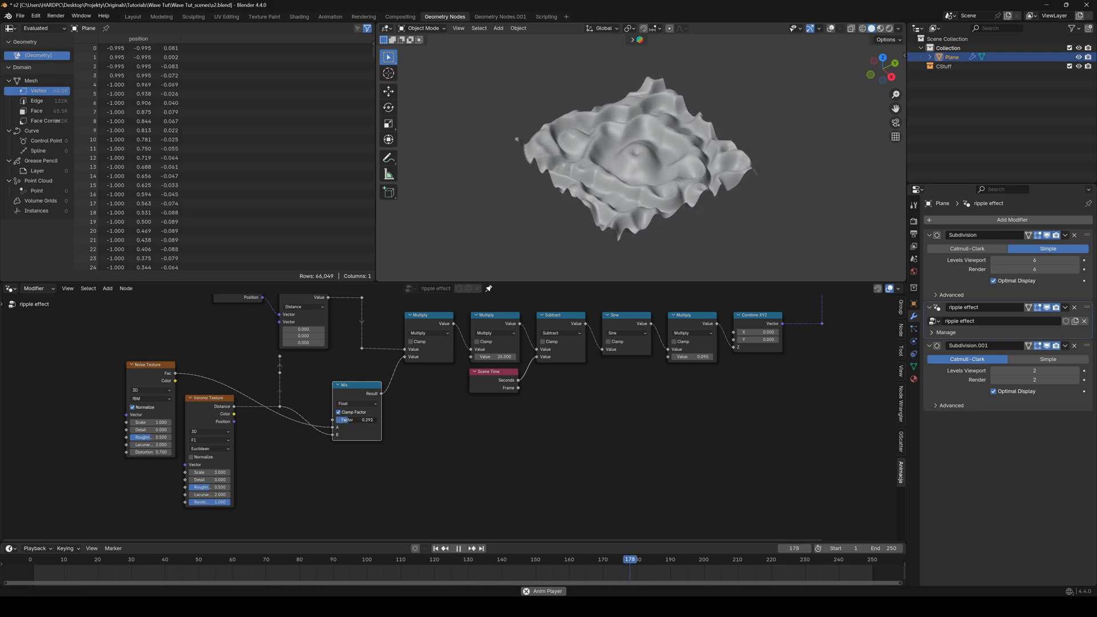
pyautogui.press('g')
pyautogui.press('x')
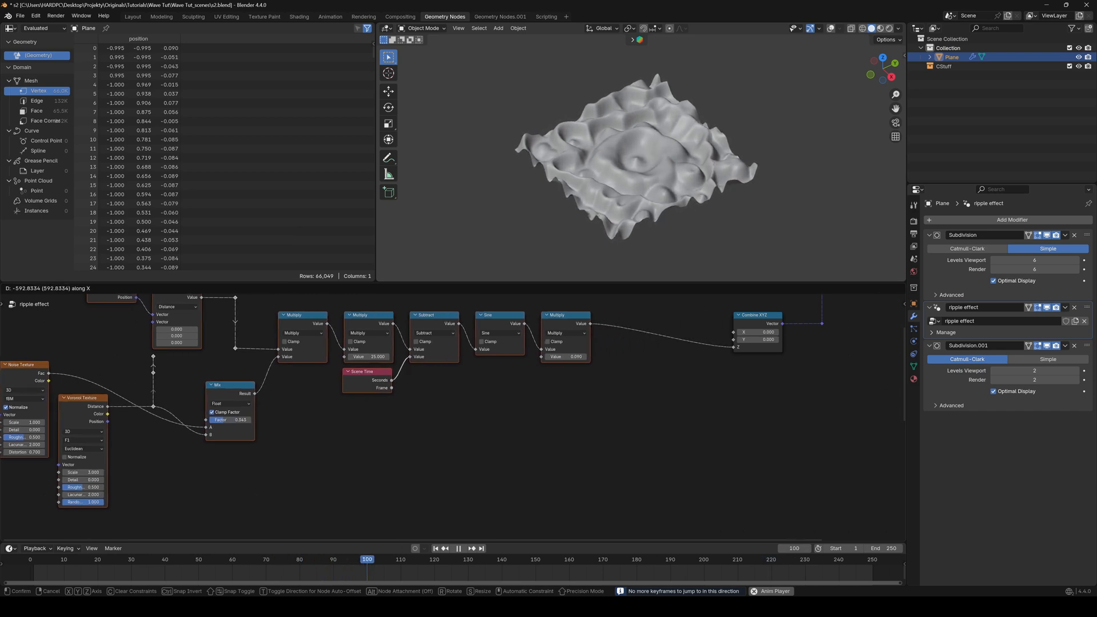
pyautogui.press('Return')
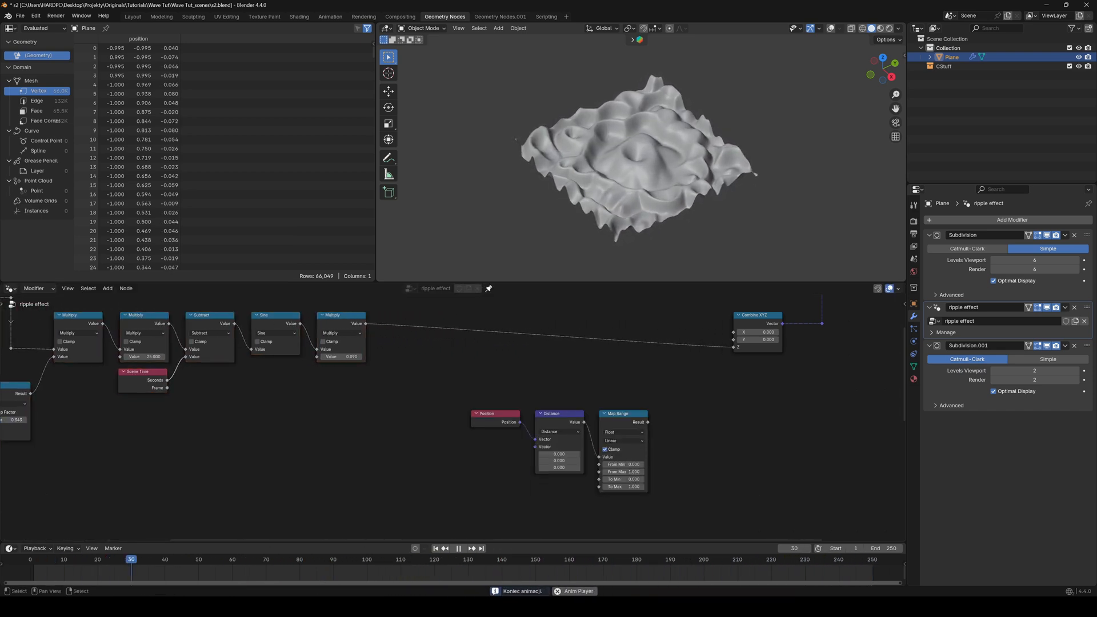
# Move the Scene Time node aside, add a Group Input node and connect its empty socket to the Subtract node's value.
pyautogui.keyDown('shift'); pyautogui.moveTo(629, 388); pyautogui.dragTo(409, 406, button='middle'); pyautogui.keyUp('shift')
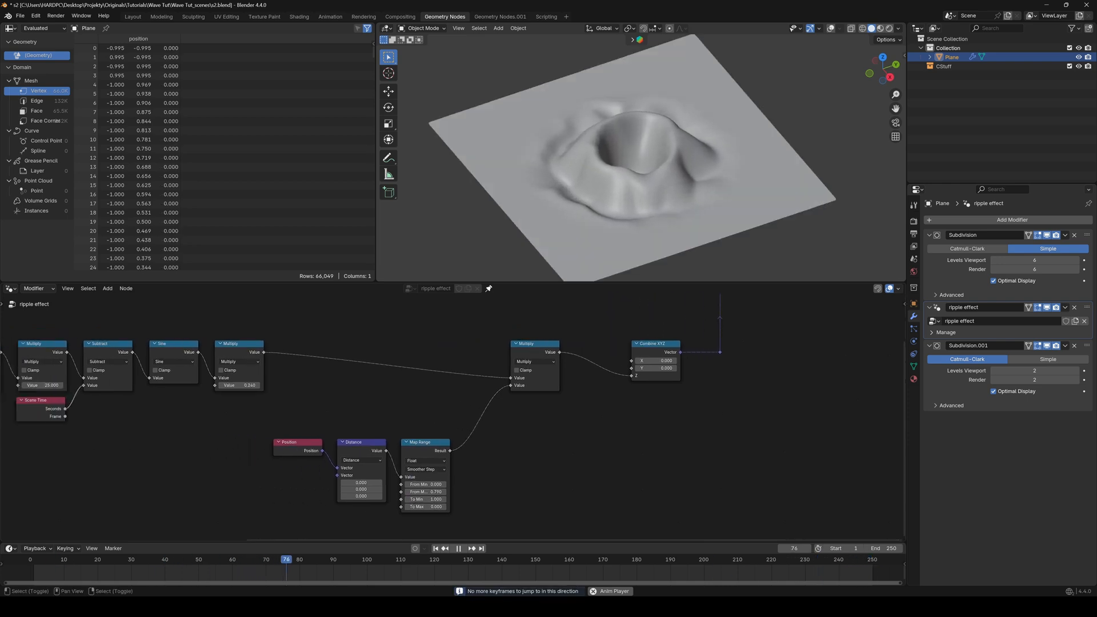
pyautogui.scroll(3, 453, 418)
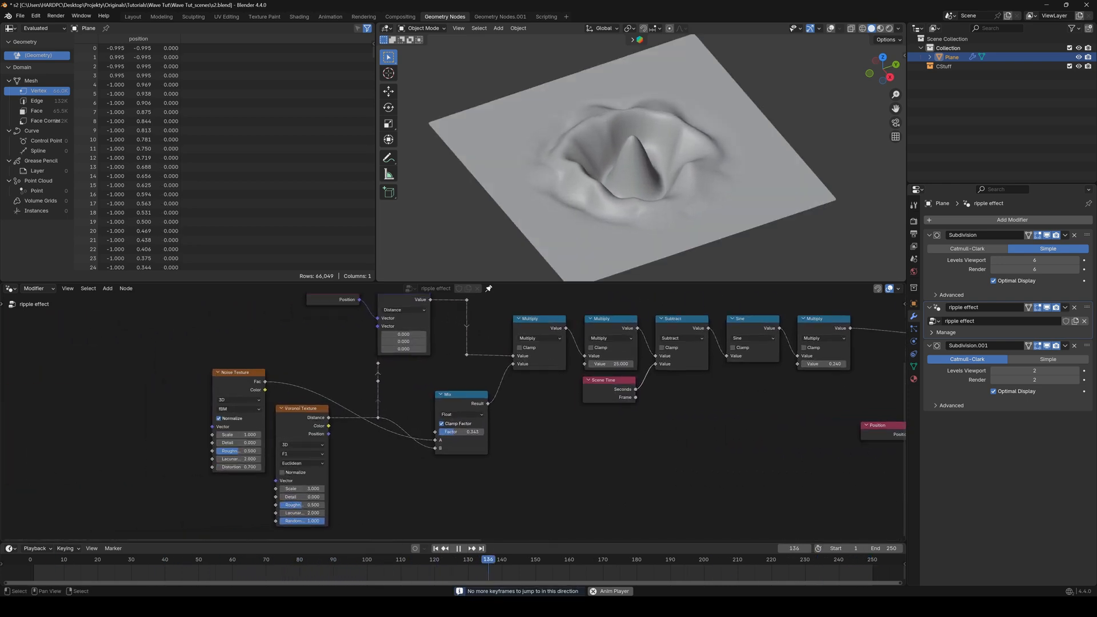
pyautogui.moveTo(634, 374); pyautogui.dragTo(566, 417)
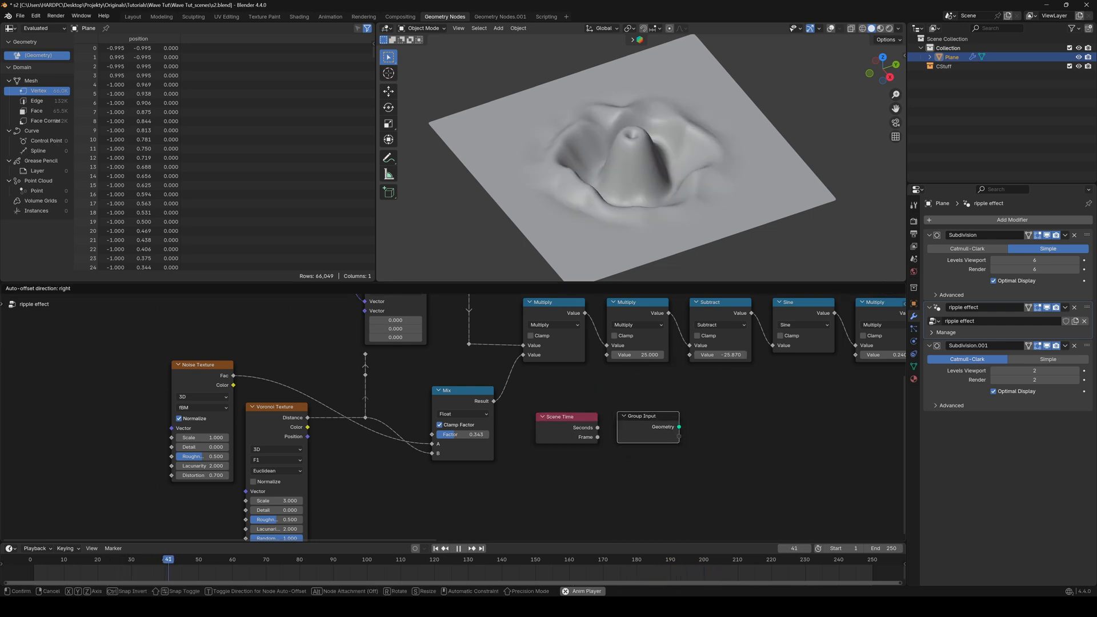
pyautogui.click(608, 399)
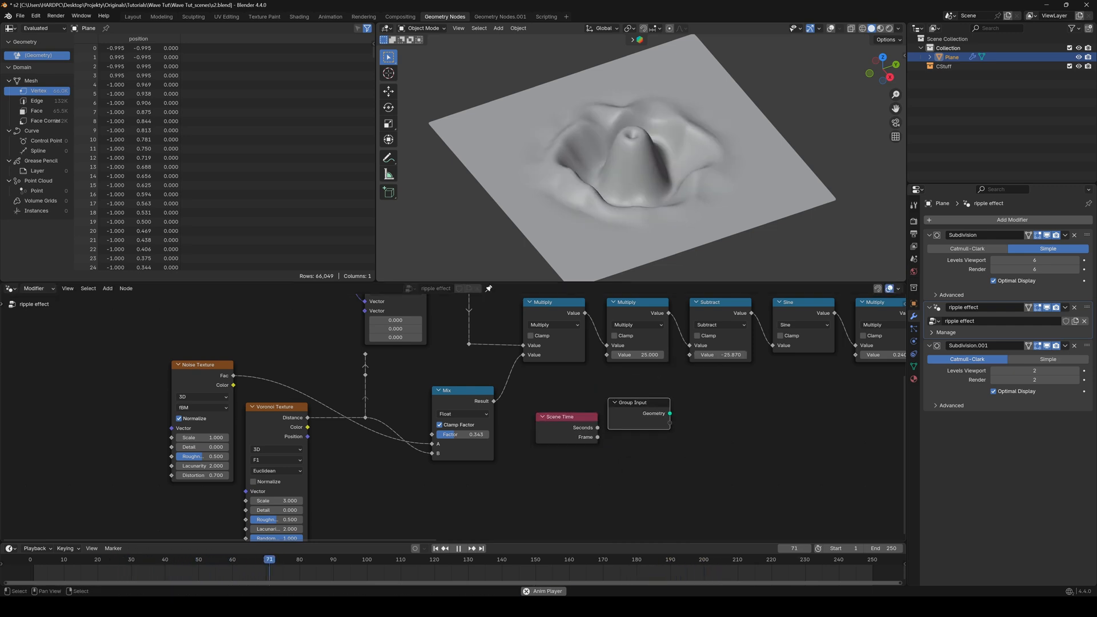
pyautogui.moveTo(671, 423); pyautogui.dragTo(670, 424)
pyautogui.moveTo(669, 423); pyautogui.dragTo(368, 418, button='middle')
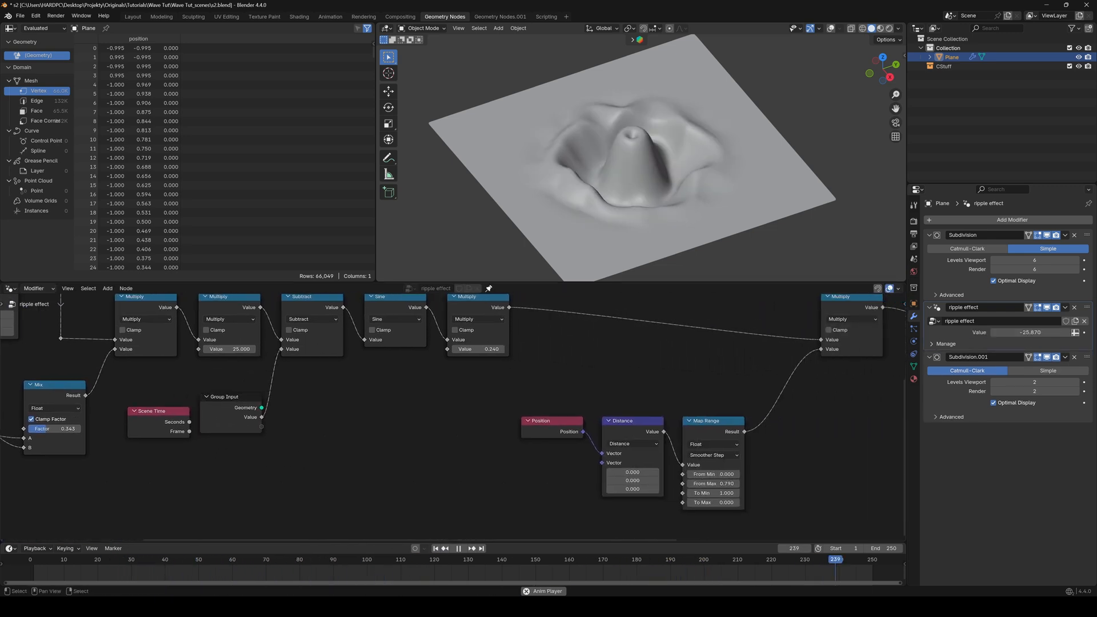
# Expose the height Multiply value through the Group Input node and open a group socket's name for editing.
pyautogui.moveTo(261, 425); pyautogui.dragTo(262, 427)
pyautogui.press('n')
pyautogui.doubleClick(804, 423)
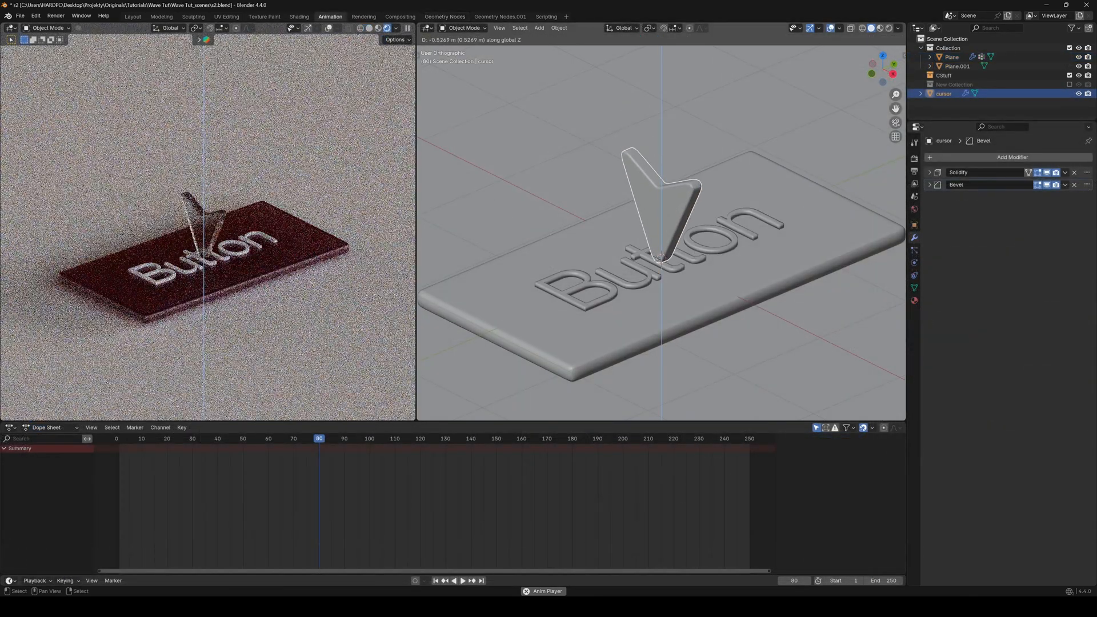
# Lower the cursor object about 0.5 m along Z onto the button, keyframe it at frame 80 and show its animation curves.
pyautogui.press('Return')
pyautogui.press('i')
pyautogui.hotkey('ctrl', 'Tab')
pyautogui.moveTo(313, 500); pyautogui.dragTo(435, 497, button='middle')
pyautogui.press('space')
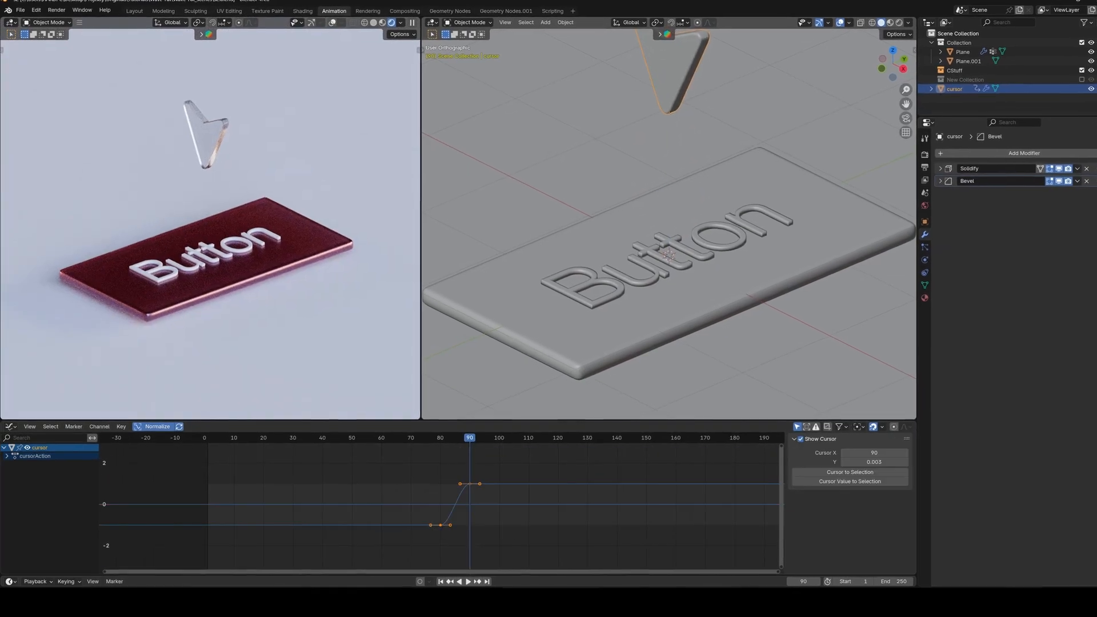
# Duplicate the cursor's raised Z location keyframe from frame 90 to a point before frame 80.
pyautogui.scroll(3, 441, 504)
pyautogui.click(477, 479)
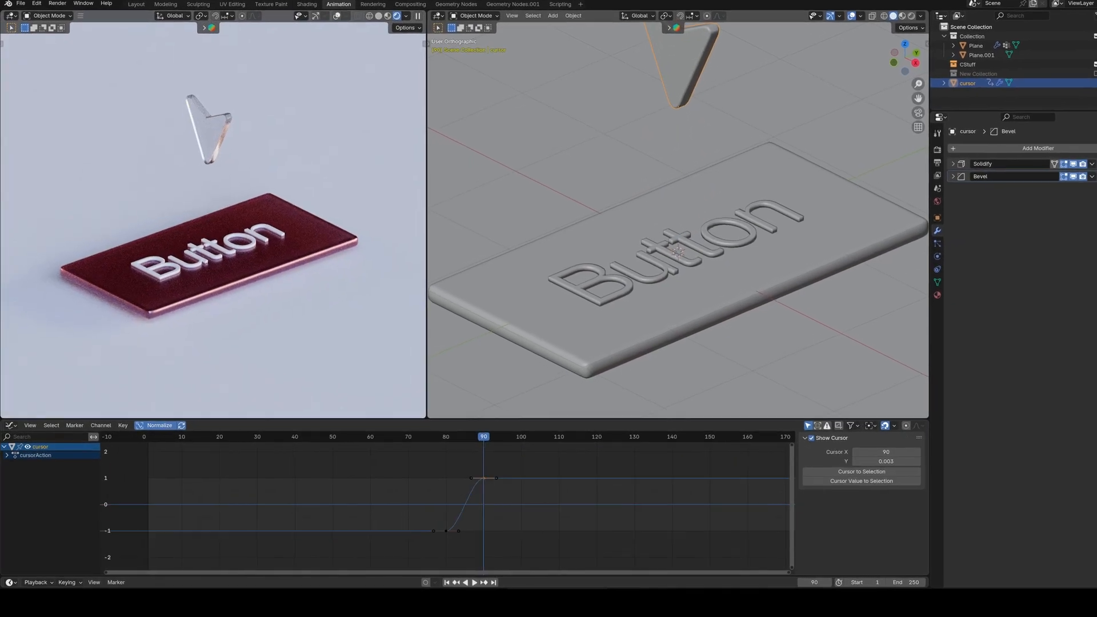
pyautogui.hotkey('shift', 'd')
pyautogui.click(381, 478)
# Change the handle type of the frame-80 keyframe to turn the lowest point into a sharp dip.
pyautogui.moveTo(452, 531); pyautogui.dragTo(464, 489)
pyautogui.hotkey('ctrl', 'z')
pyautogui.press('v')
pyautogui.click(449, 531)
pyautogui.click(448, 523)
# Spread the two raised keyframes out to about frames 46 and 111 with long handles, and play the animation.
pyautogui.press('a')
pyautogui.moveTo(571, 535); pyautogui.dragTo(701, 469)
pyautogui.press('x')
pyautogui.press('s')
pyautogui.click(866, 469)
pyautogui.moveTo(480, 469); pyautogui.dragTo(396, 469)
pyautogui.press('s')
pyautogui.click(553, 469)
pyautogui.press('space')
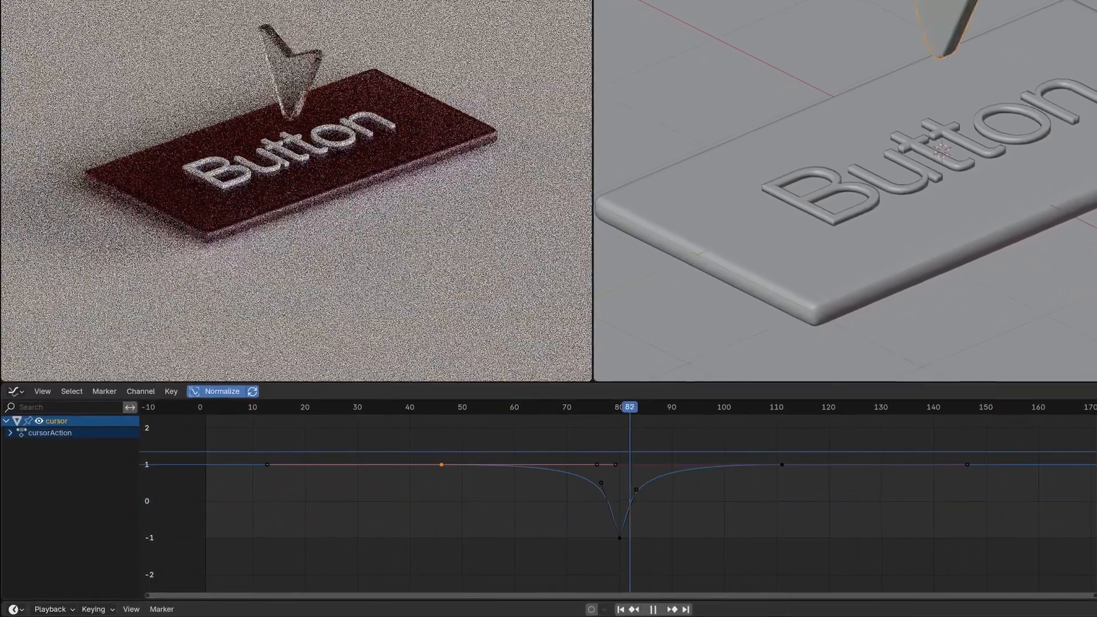
# Insert a scale keyframe for the cursor object at frame 70 and expand its animation channels.
pyautogui.press('space')
pyautogui.moveTo(594, 406); pyautogui.dragTo(574, 406)
pyautogui.press('i')
pyautogui.click(755, 194)
pyautogui.click(10, 431)
pyautogui.click(14, 444)
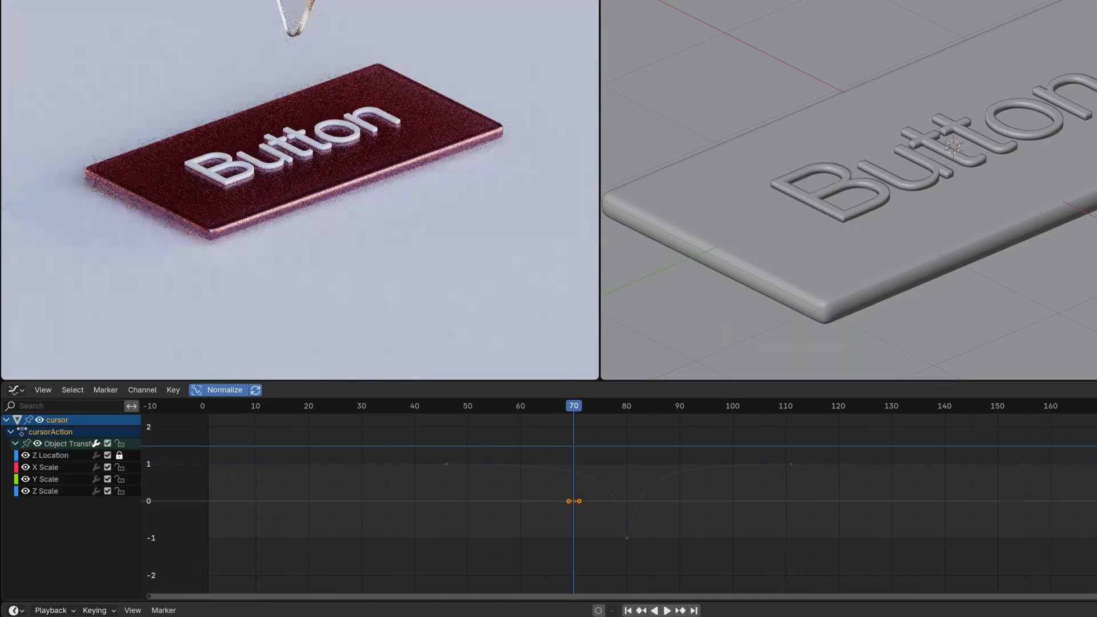
# Keyframe the cursor's scale at frame 79 and delete the X and Y Scale keyframes, keeping only Z Scale.
pyautogui.press('Home')
pyautogui.press('space')
pyautogui.scroll(2, 619, 499)
pyautogui.press('space')
pyautogui.press('Left')
pyautogui.press('i')
pyautogui.click(1039, 58)
pyautogui.moveTo(648, 484); pyautogui.dragTo(520, 519)
pyautogui.press('Delete')
# Duplicate the frame-79 Z Scale keyframe to frame 80 and lower its value to squash the cursor on impact.
pyautogui.click(618, 442)
pyautogui.press('space')
pyautogui.hotkey('shift', 'd')
pyautogui.click(625, 561)
pyautogui.press('g')
pyautogui.press('y')
pyautogui.click(627, 566)
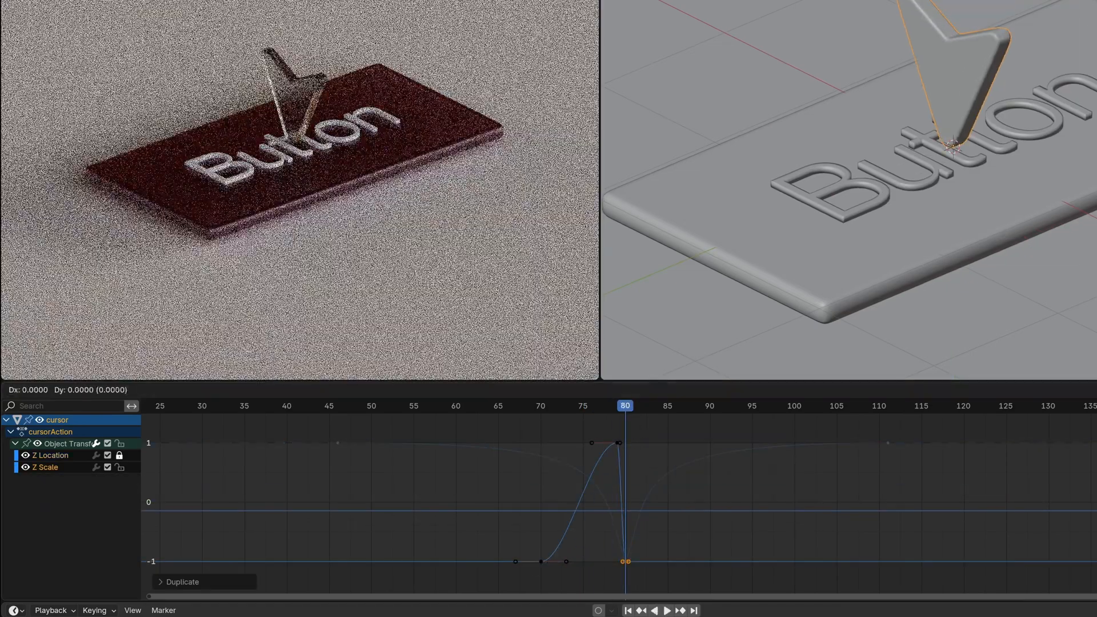
pyautogui.keyDown('ctrl'); pyautogui.moveTo(629, 542); pyautogui.dragTo(674, 543, button='middle'); pyautogui.keyUp('ctrl')
pyautogui.press('g')
pyautogui.press('y')
pyautogui.click(629, 569)
pyautogui.press('s')
pyautogui.press('x')
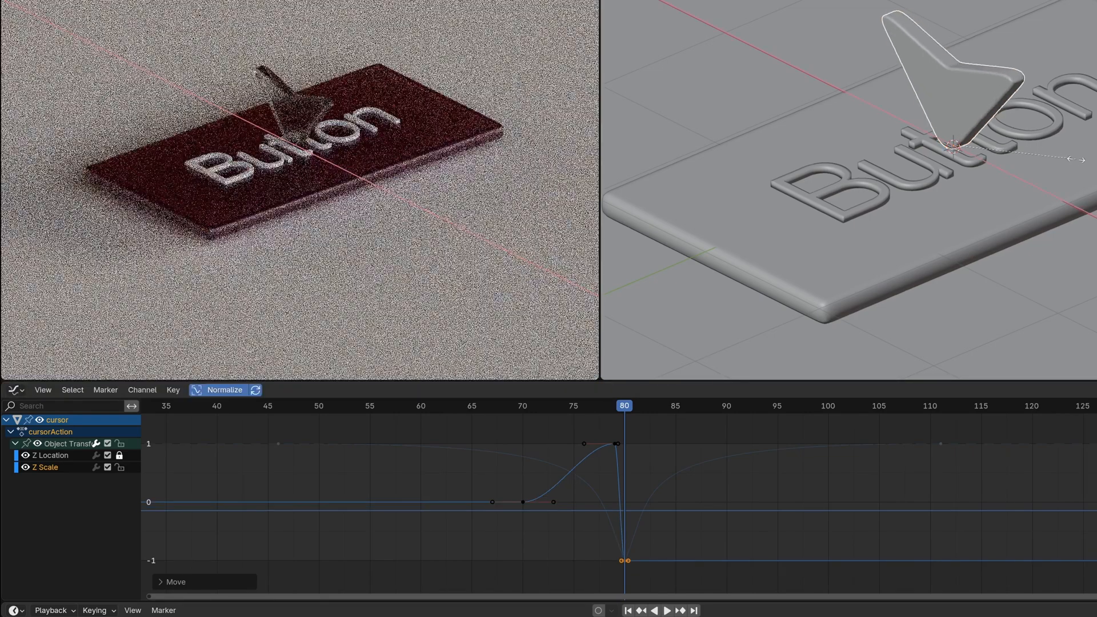
pyautogui.click(1073, 160)
pyautogui.press('k')
pyautogui.click(1073, 160)
pyautogui.press('Left')
pyautogui.hotkey('ctrl', 'z')
pyautogui.hotkey('ctrl', 'z')
pyautogui.hotkey('ctrl', 'z')
# Duplicate the frame-80 Z Scale keyframe to about frame 86 and lower it slightly.
pyautogui.press('space')
pyautogui.keyDown('shift'); pyautogui.moveTo(564, 509); pyautogui.dragTo(676, 488, button='right'); pyautogui.keyUp('shift')
pyautogui.hotkey('alt', 'a')
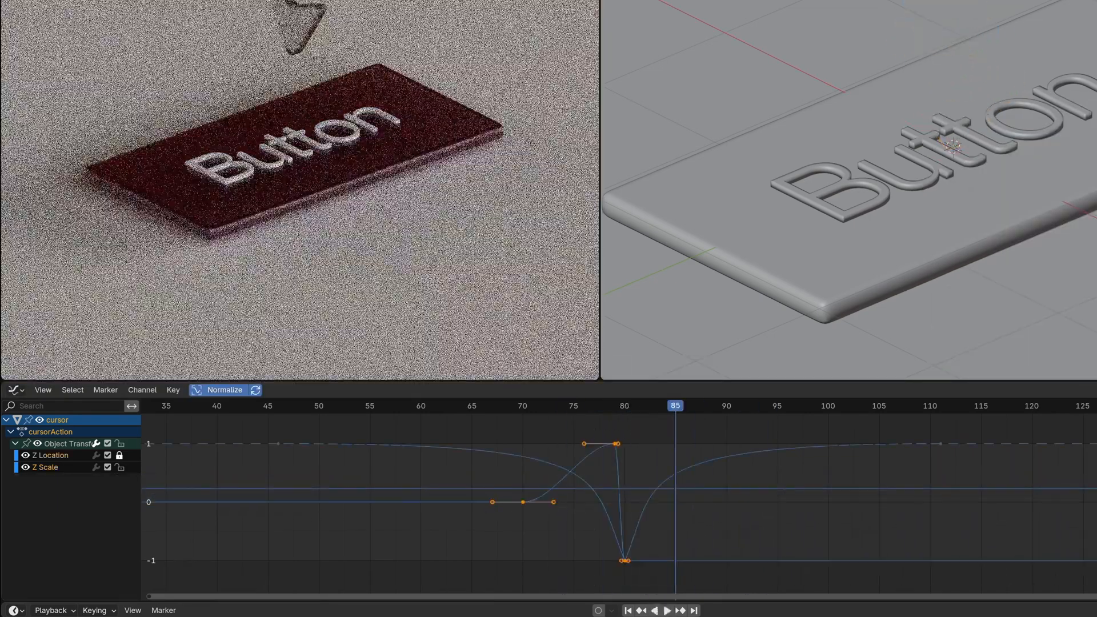
pyautogui.click(624, 560)
pyautogui.hotkey('shift', 'd')
pyautogui.click(686, 561)
pyautogui.press('g')
pyautogui.press('y')
pyautogui.click(686, 568)
# Duplicate the frame-70 Z Scale keyframe along the time axis to frame 96 and preview the motion.
pyautogui.press('a')
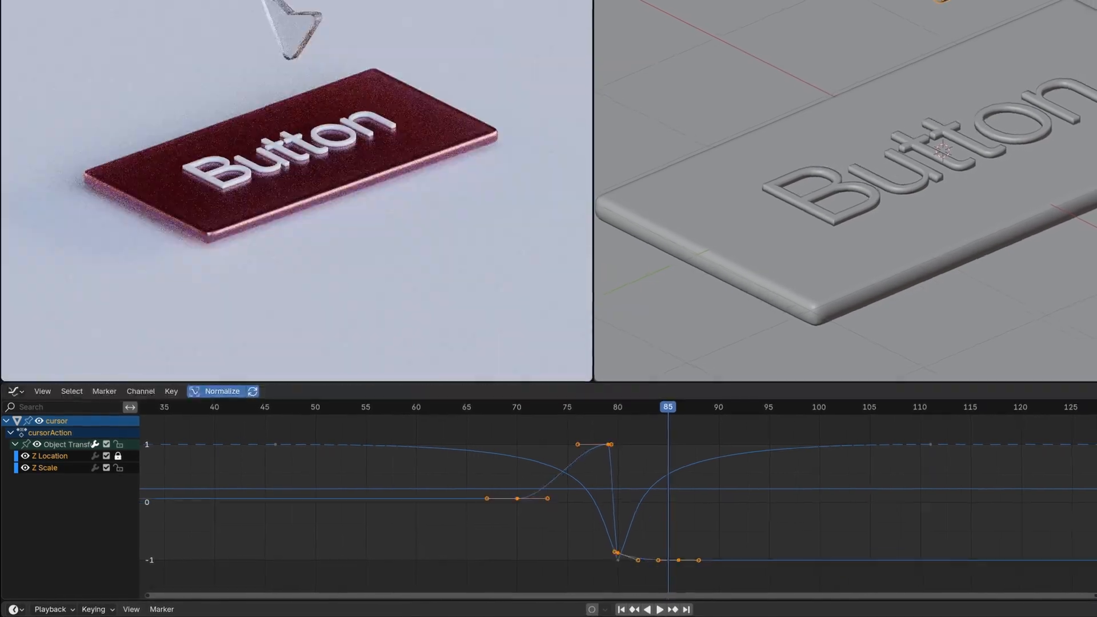
pyautogui.click(517, 498)
pyautogui.hotkey('shift', 'd')
pyautogui.press('x')
pyautogui.click(780, 499)
pyautogui.press('space')
pyautogui.press('space')
# Duplicate the frame-96 Z Scale keyframe to frame 91 and raise it by about 0.27 as an overshoot.
pyautogui.hotkey('shift', 'd')
pyautogui.press('x')
pyautogui.click(728, 498)
pyautogui.press('g')
pyautogui.press('y')
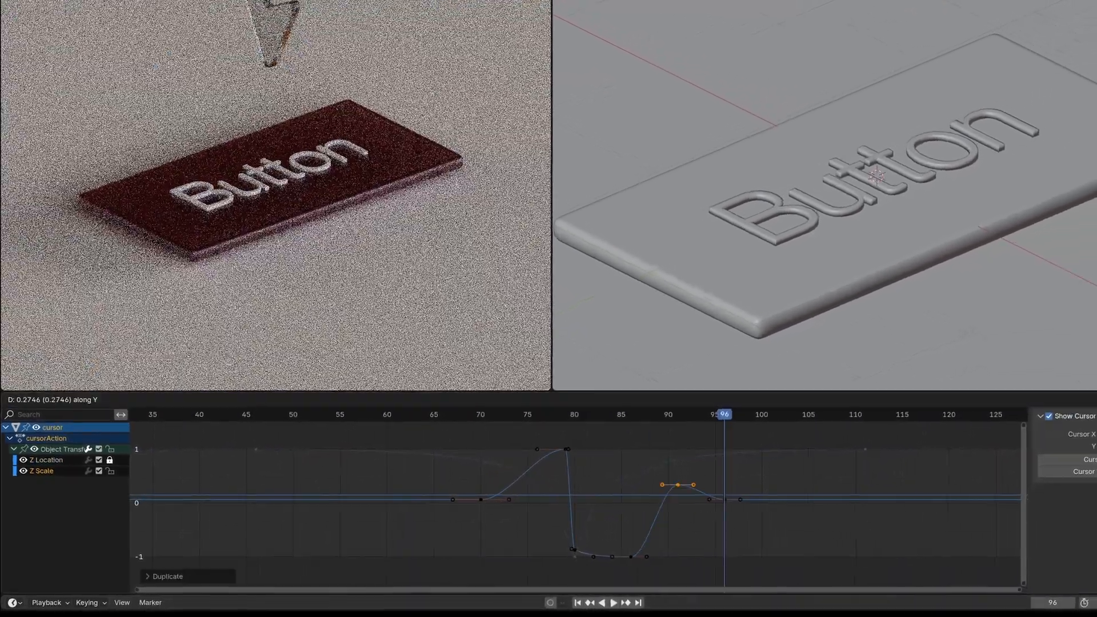
pyautogui.press('Return')
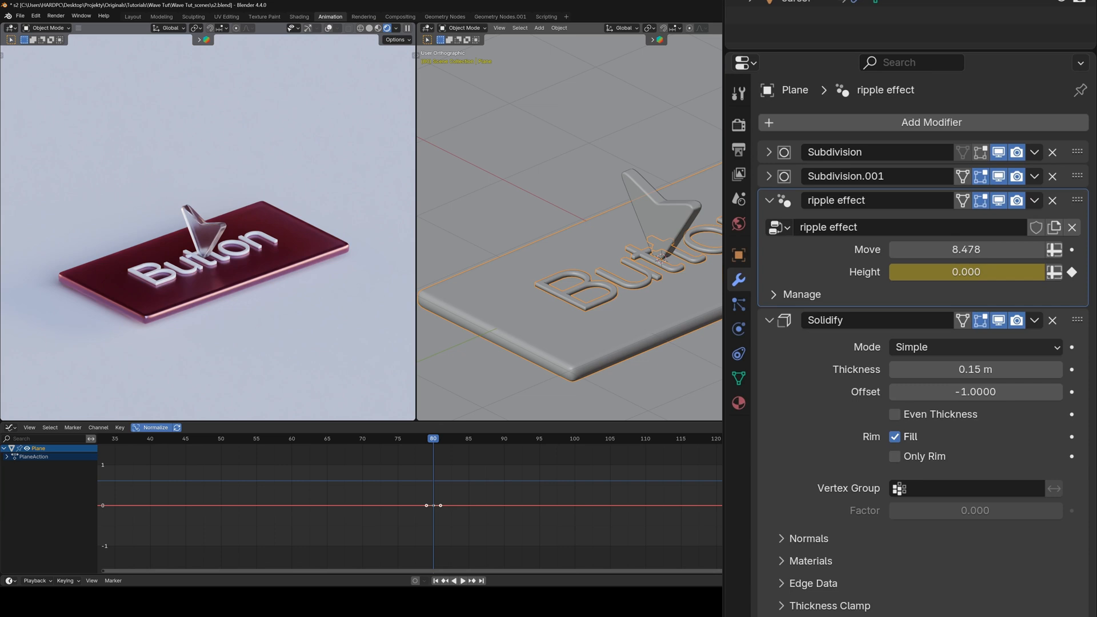
# Keyframe the ripple effect's Height at 0.000 on frame 79 and 0.190 on frame 80, and play the result.
pyautogui.press('Left')
pyautogui.press('i')
pyautogui.press('Right')
pyautogui.moveTo(967, 271); pyautogui.dragTo(914, 279)
pyautogui.press('i')
pyautogui.keyDown('ctrl'); pyautogui.moveTo(437, 485); pyautogui.dragTo(428, 520, button='middle'); pyautogui.keyUp('ctrl')
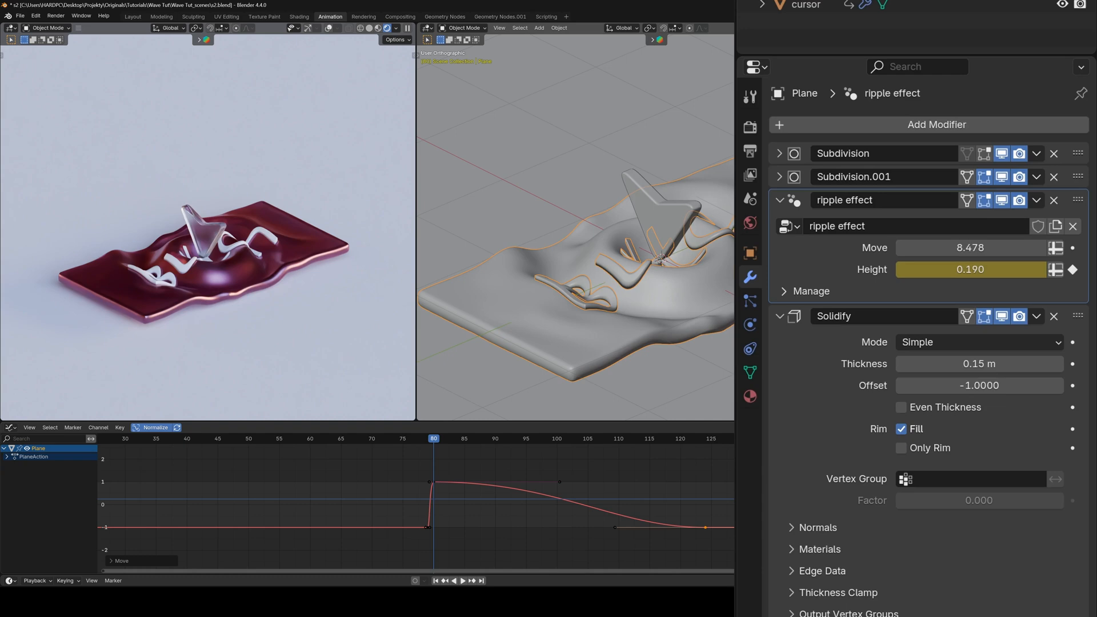
pyautogui.press('space')
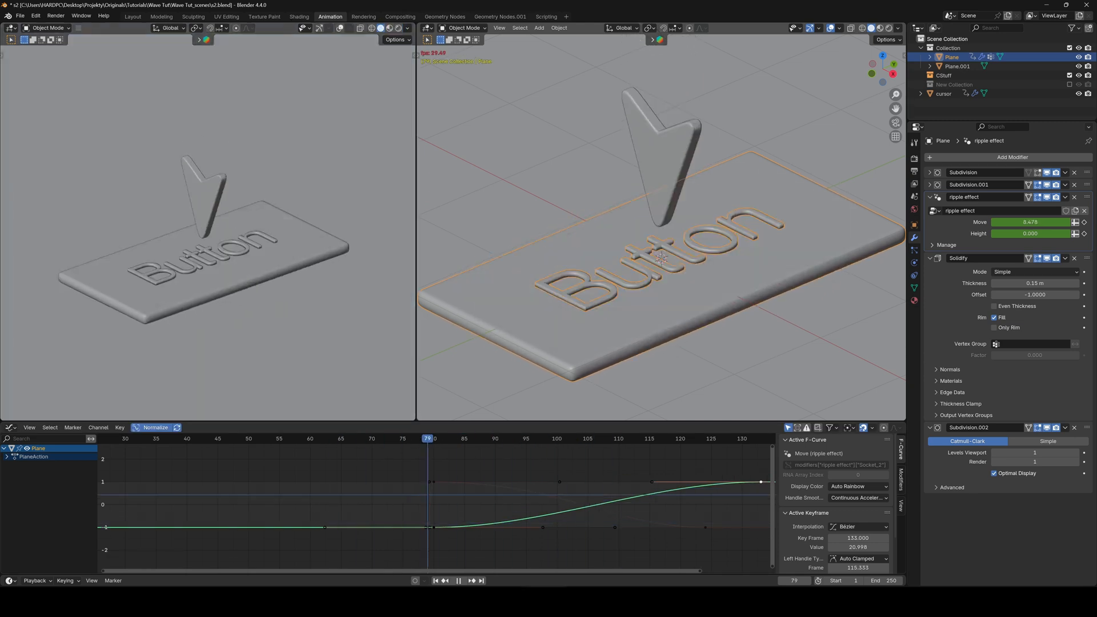
# Pull the outgoing handle of the Height curve's frame-80 keyframe in to about frame 90.
pyautogui.press('Escape')
pyautogui.click(420, 539)
pyautogui.moveTo(433, 471)
pyautogui.mouseDown()
pyautogui.moveTo(460, 472)
pyautogui.moveTo(433, 476)
pyautogui.mouseUp()
pyautogui.scroll(-3, 433, 476)
pyautogui.moveTo(602, 460); pyautogui.dragTo(506, 469)
# Scale and rotate the handles of the Move keyframe at frame 80 to make the curve rise faster at the start.
pyautogui.keyDown('shift'); pyautogui.moveTo(505, 490); pyautogui.dragTo(448, 490, button='right'); pyautogui.keyUp('shift')
pyautogui.click(434, 531)
pyautogui.press('s')
pyautogui.click(490, 517)
pyautogui.press('r')
pyautogui.click(503, 492)
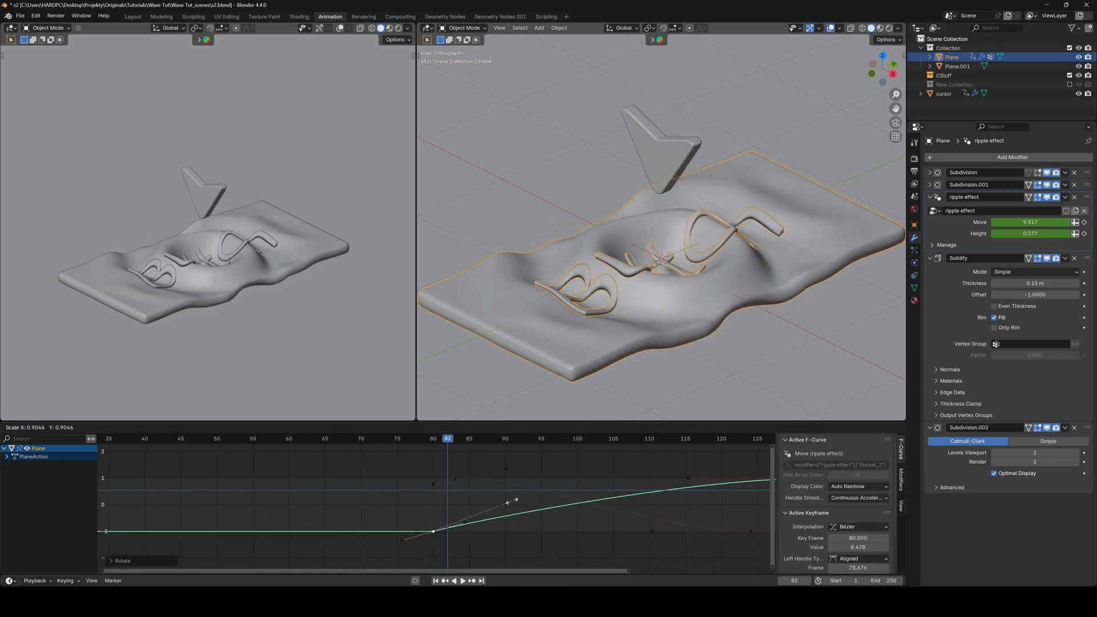
pyautogui.press('s')
pyautogui.click(529, 478)
# Shift the final Move keyframe to frame 138 and rescale its handles.
pyautogui.scroll(-4, 628, 484)
pyautogui.moveTo(721, 485); pyautogui.dragTo(740, 485)
pyautogui.press('s')
pyautogui.click(736, 482)
pyautogui.scroll(-7, 735, 482)
# Rotate the handles of the Height peak keyframe at about frame 83, lower it along Y and play the animation.
pyautogui.press('n')
pyautogui.scroll(3, 629, 491)
pyautogui.keyDown('shift'); pyautogui.moveTo(509, 497); pyautogui.dragTo(539, 501, button='right'); pyautogui.keyUp('shift')
pyautogui.scroll(3, 517, 502)
pyautogui.click(517, 487)
pyautogui.press('r')
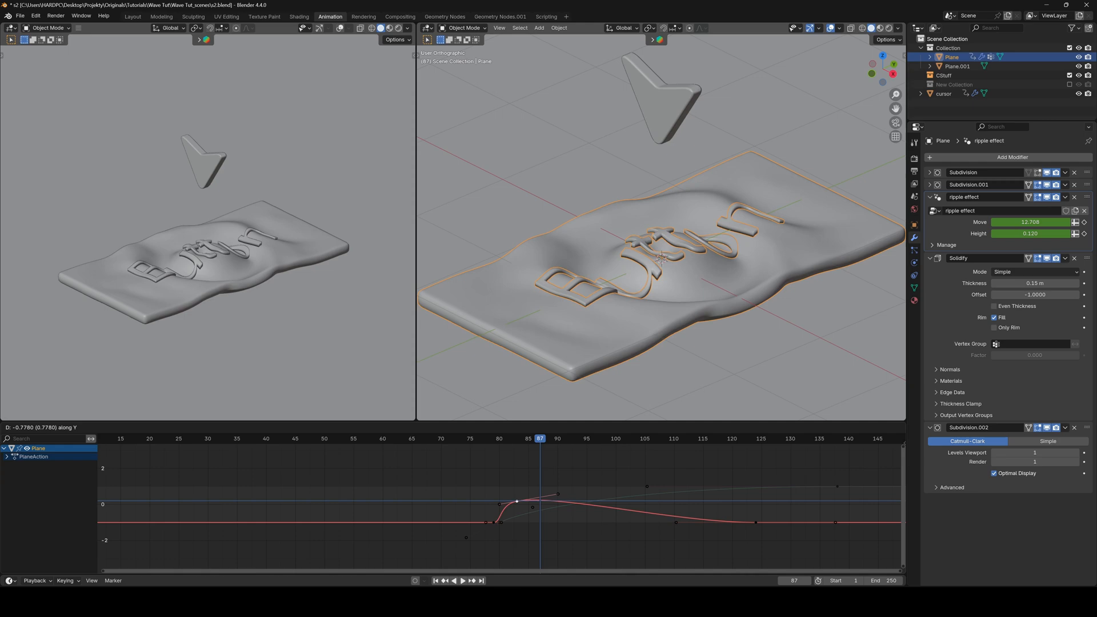
pyautogui.click(537, 481)
pyautogui.press('space')
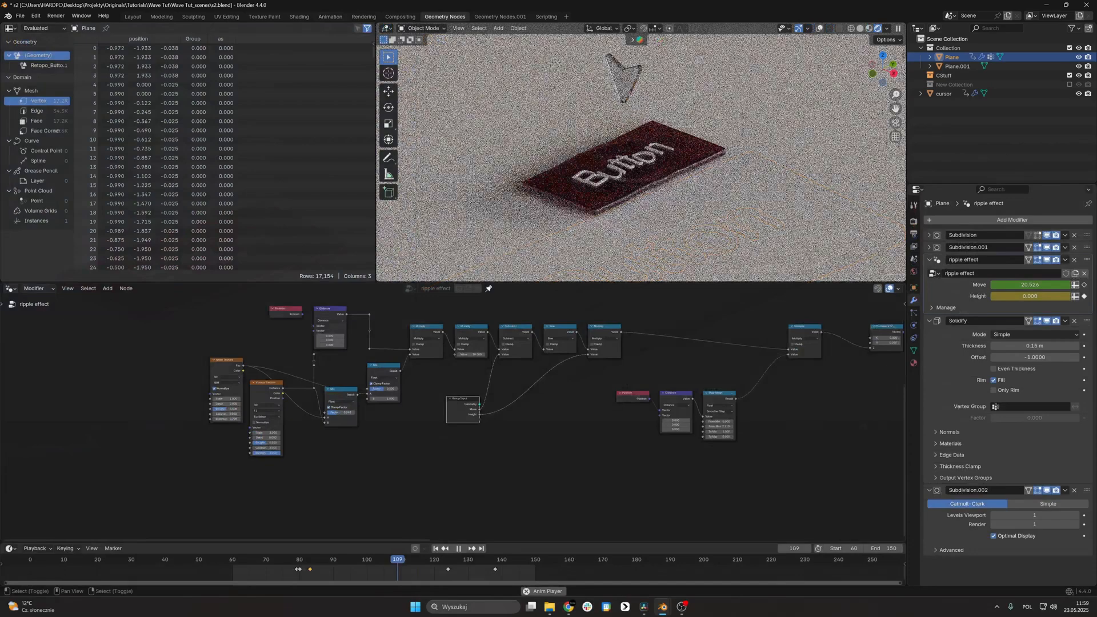
# Make room after the frequency Multiply node and insert a Power node between it and Subtract.
pyautogui.moveTo(509, 485); pyautogui.dragTo(459, 437)
pyautogui.keyDown('shift'); pyautogui.moveTo(514, 389); pyautogui.dragTo(666, 337); pyautogui.keyUp('shift')
pyautogui.press('g')
pyautogui.click(766, 338)
pyautogui.moveTo(506, 324); pyautogui.dragTo(537, 340)
pyautogui.write('powe')
pyautogui.press('Return')
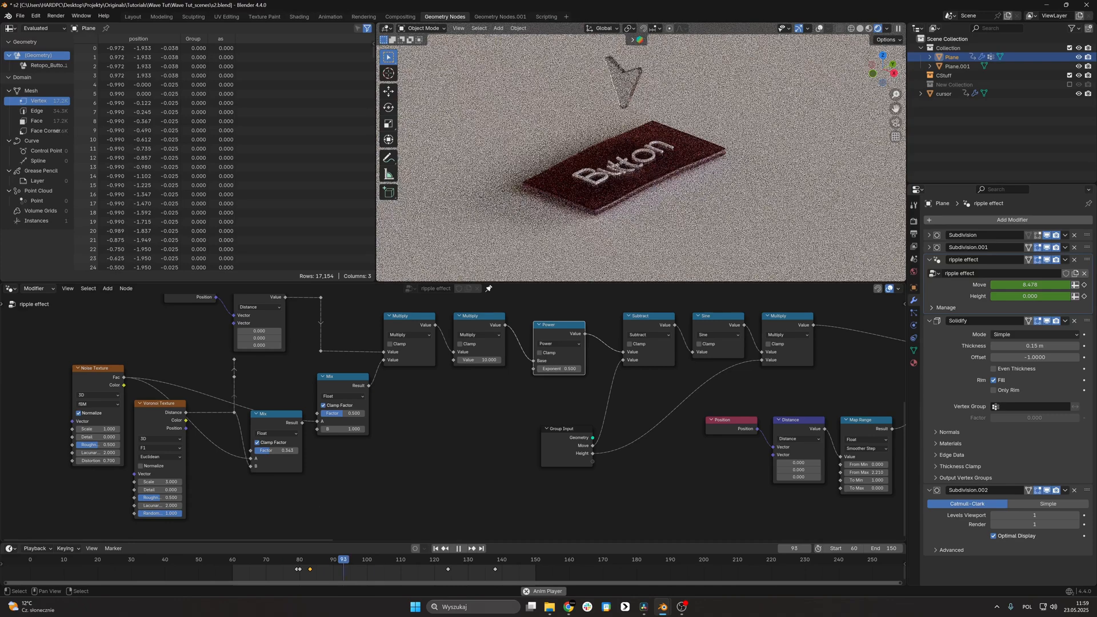
# Raise the frequency Multiply value and pull the Mix node blending the Noise and Voronoi textures out of the chain.
pyautogui.scroll(3, 641, 158)
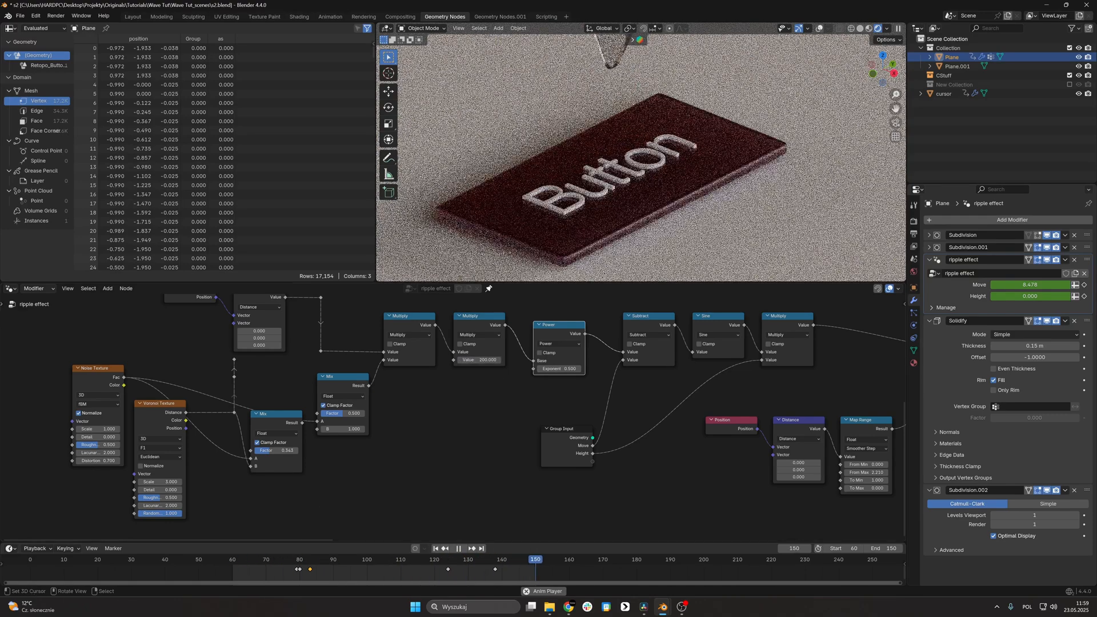
pyautogui.moveTo(479, 360); pyautogui.dragTo(540, 360)
pyautogui.moveTo(277, 414); pyautogui.dragTo(275, 434)
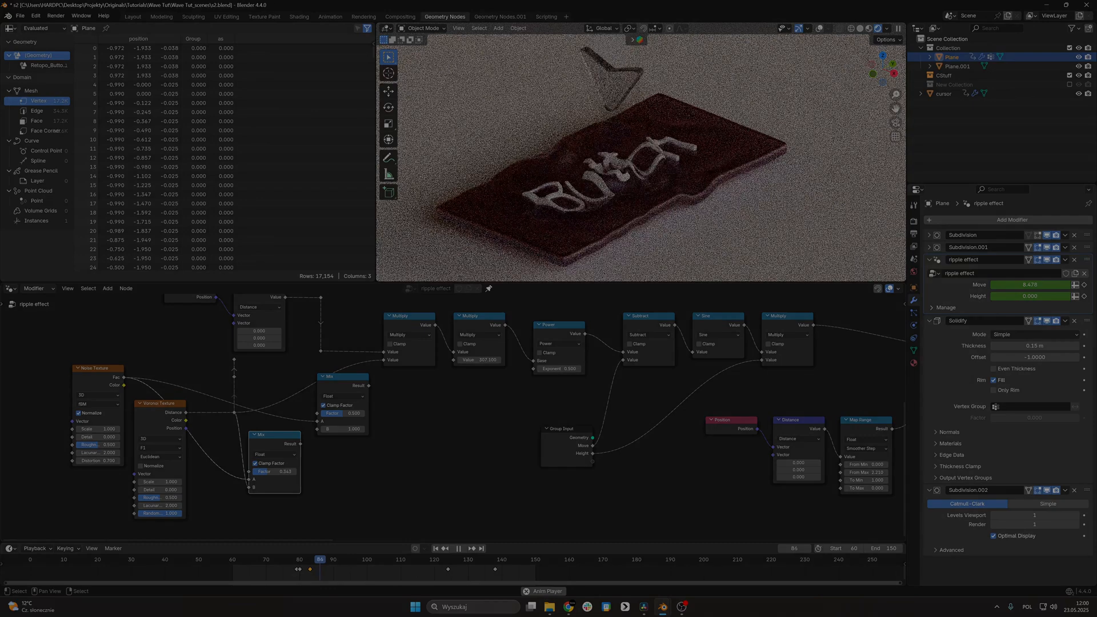